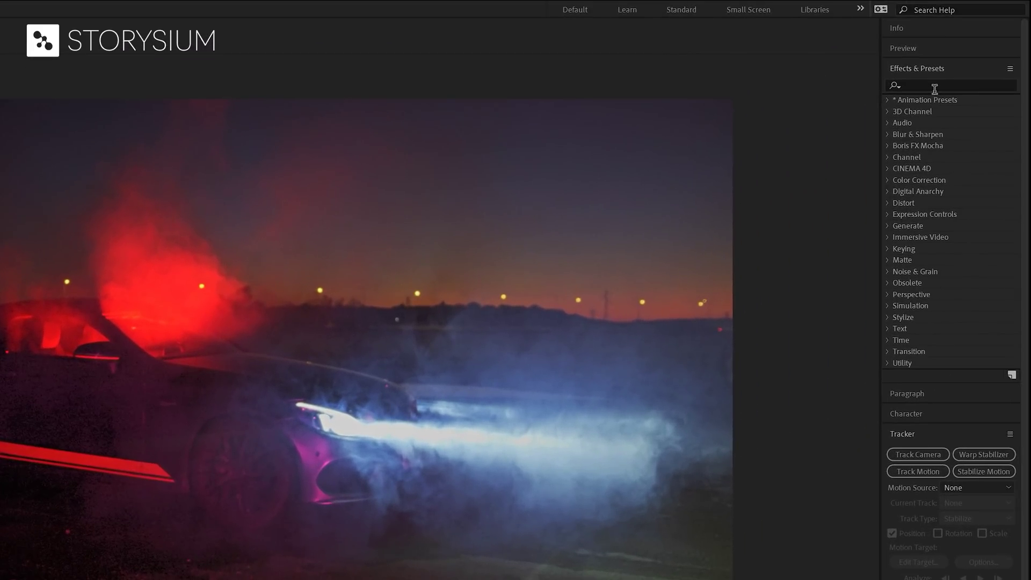
Search 'moc', apply Mocha AE to the car footage layer, and launch Mocha.
left_click(935, 87)
type("moc")
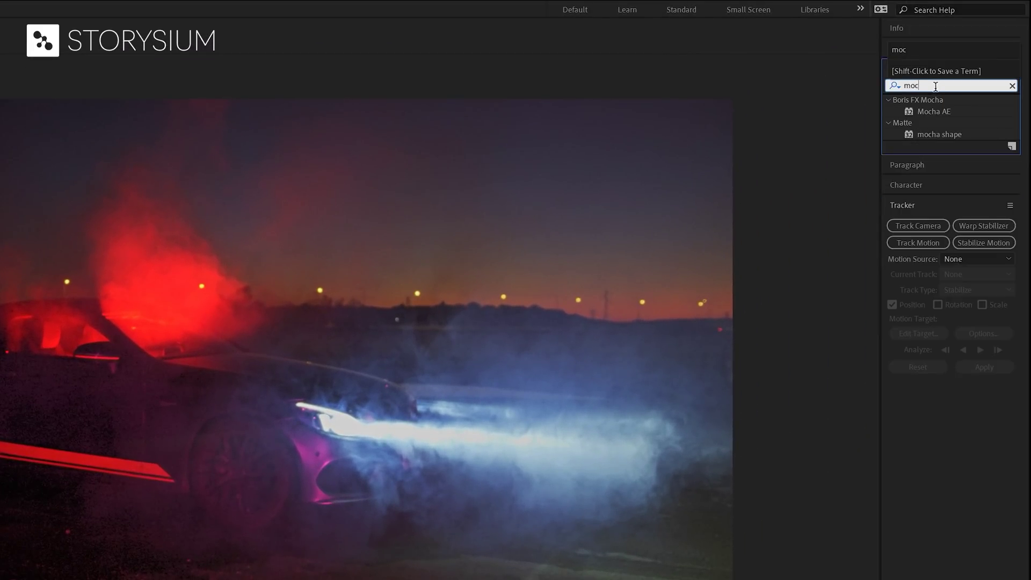
left_click(923, 111)
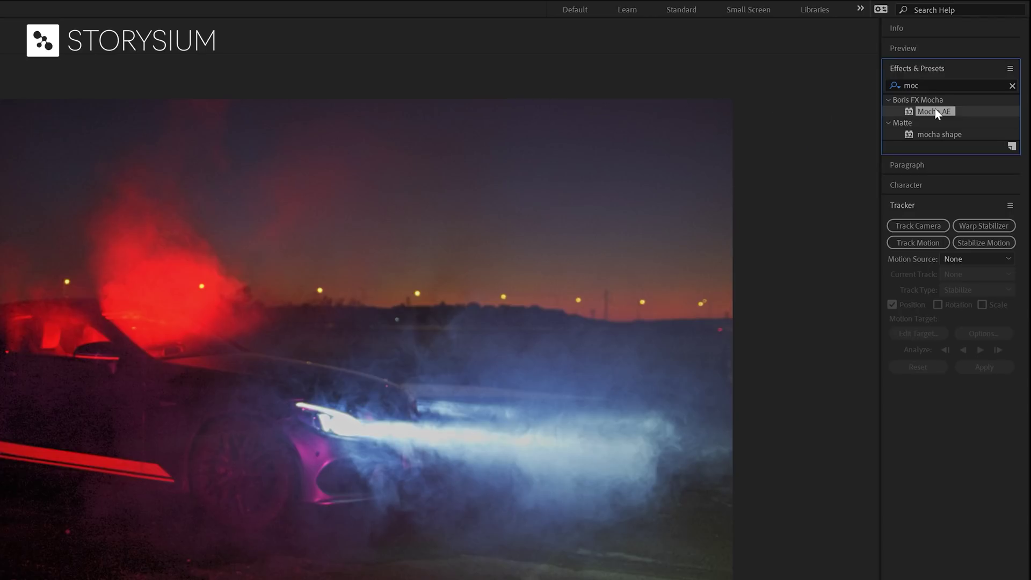
left_click_drag(936, 108, 461, 199)
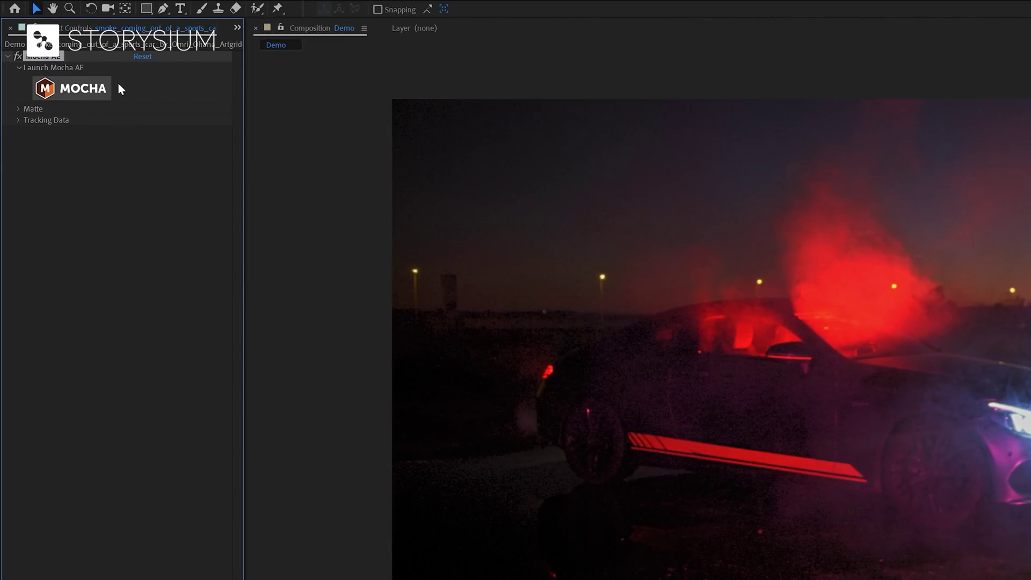
left_click(94, 90)
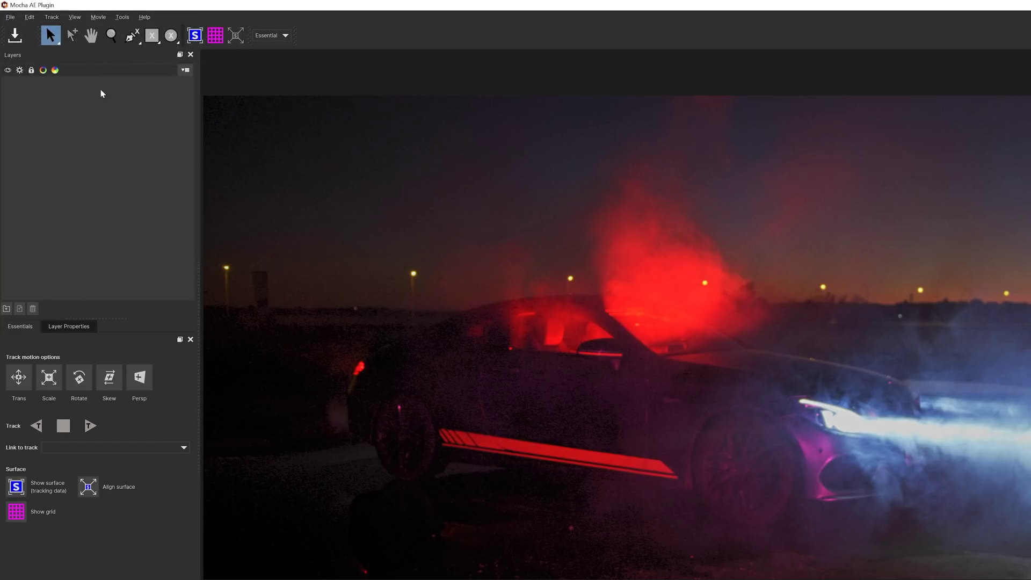
With the X-spline tool, place the first spline point at the car's rear.
left_click(132, 37)
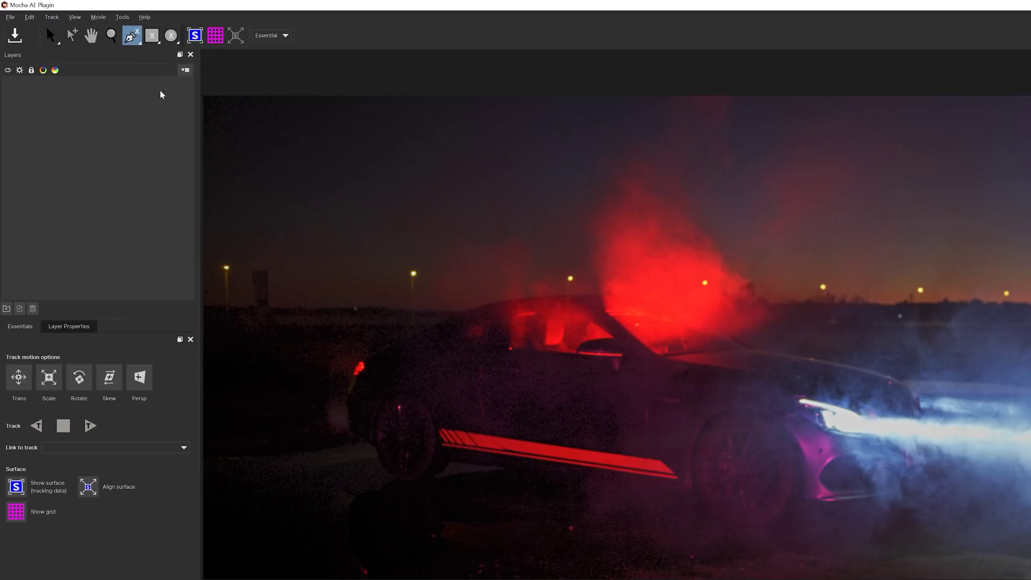
left_click(349, 435)
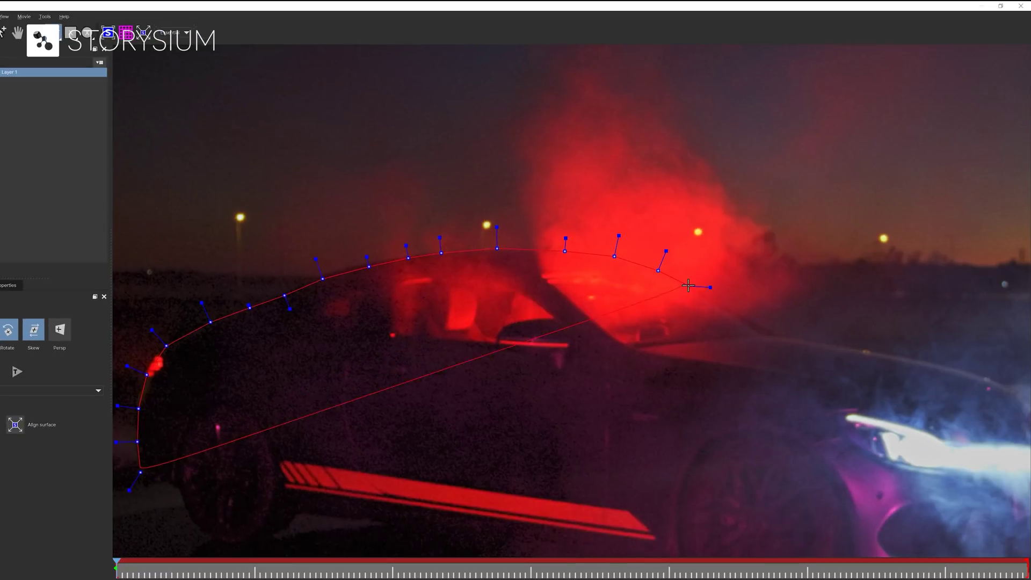
Trace X-spline points along the car's roofline and around the front end.
left_click(720, 298)
left_click(749, 319)
left_click(778, 333)
left_click(834, 343)
left_click(896, 354)
left_click(957, 367)
left_click(940, 406)
key("x")
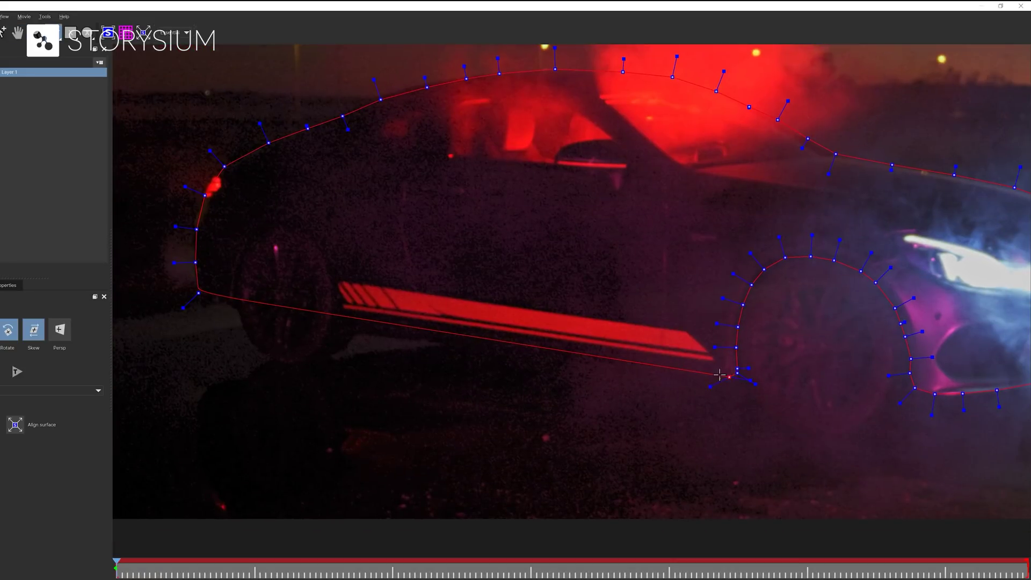
Continue the spline back along the car's lower sill.
left_click(638, 362)
left_click(572, 350)
left_click(526, 347)
left_click(475, 337)
left_click(429, 332)
left_click(382, 327)
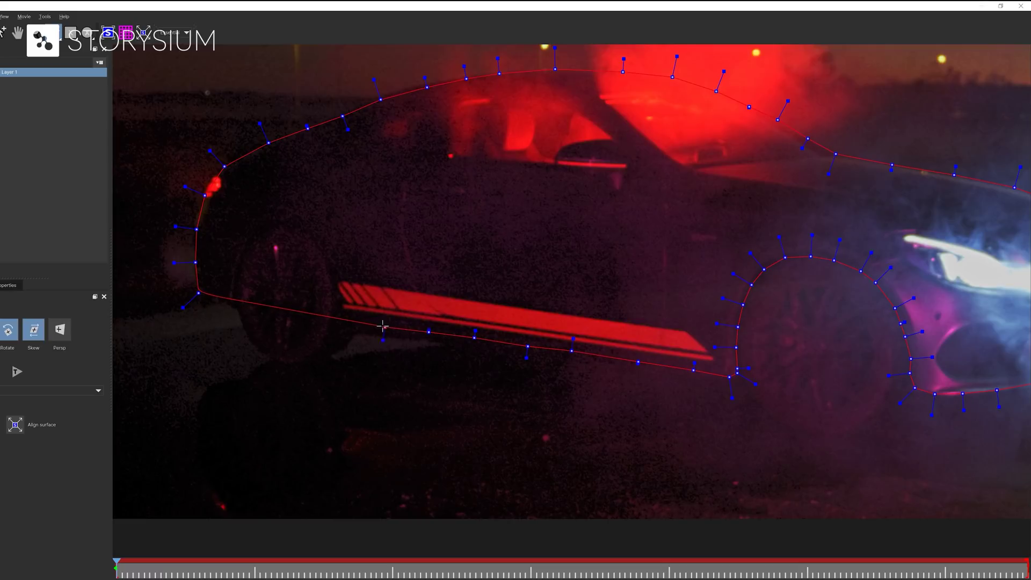
Trace around the rear wheel arch and close the spline at its first point.
left_click(340, 320)
left_click(337, 296)
left_click(332, 280)
left_click(326, 255)
left_click(317, 243)
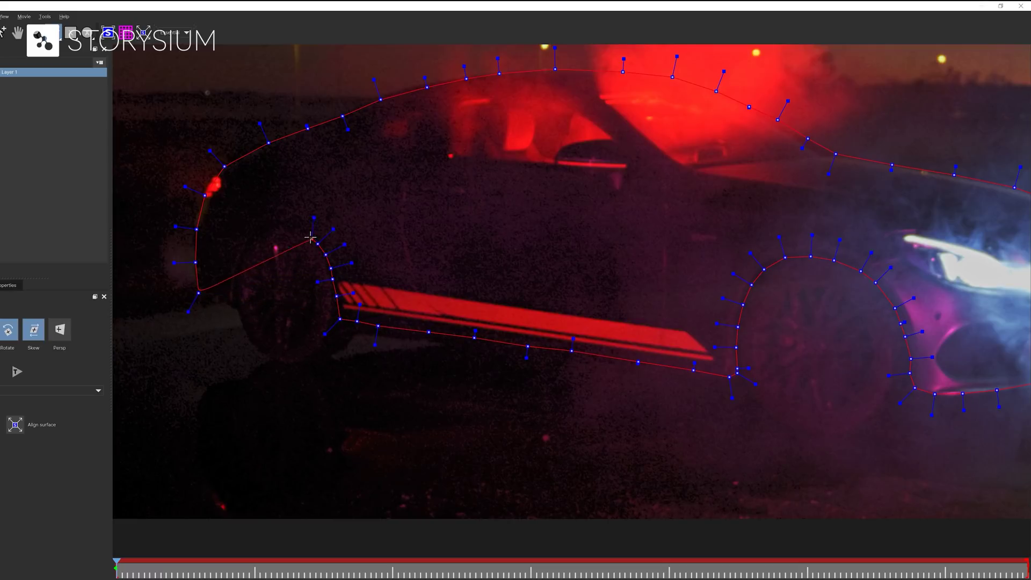
left_click(308, 234)
left_click(295, 230)
left_click(263, 229)
left_click(202, 301)
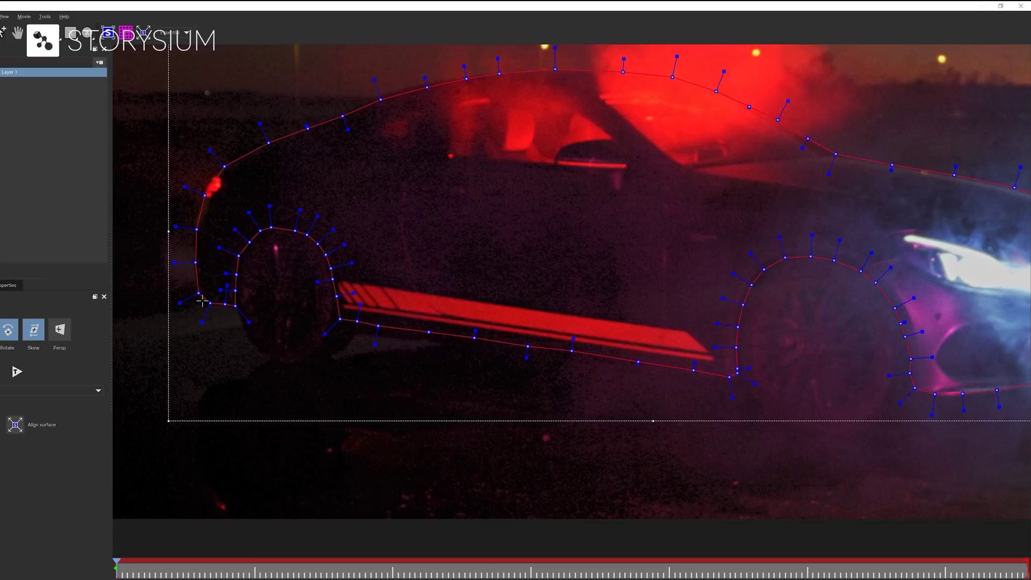
Zoom out to show the whole car and select every point of the outline spline.
left_click_drag(533, 280, 507, 394)
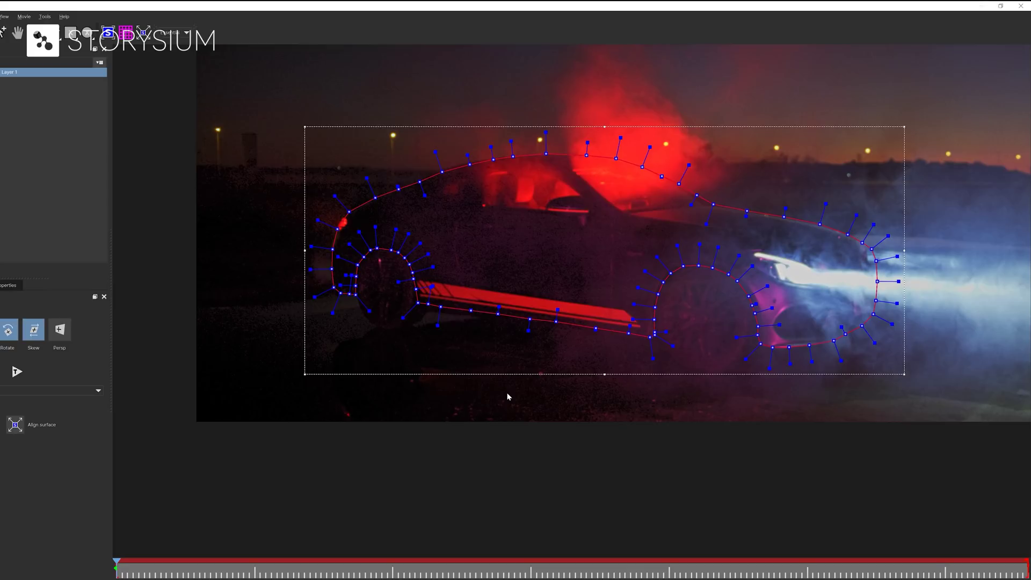
key("ctrl+a")
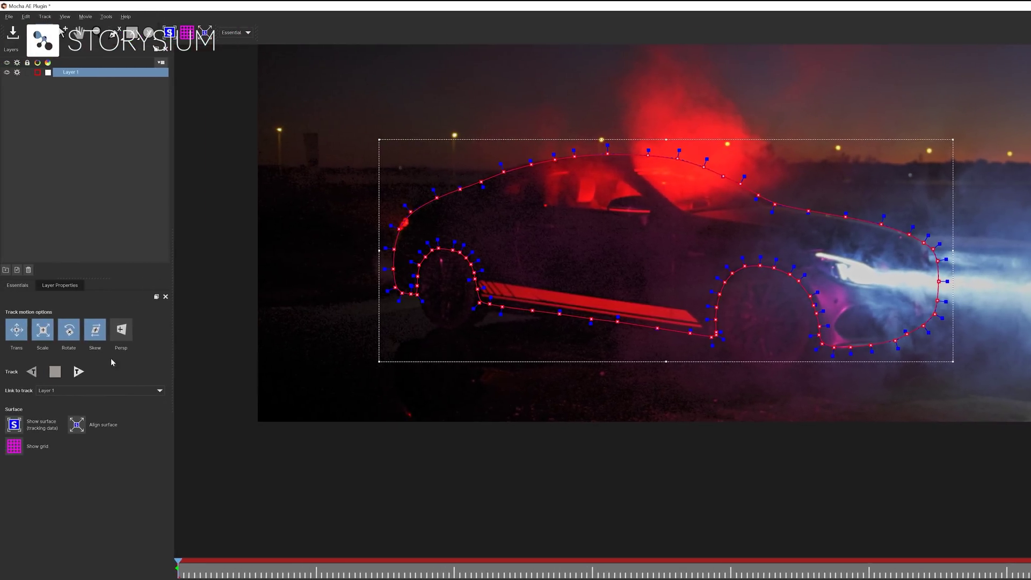
Track the outline forward, check early frames, save the Mocha project and close Mocha.
left_click(80, 371)
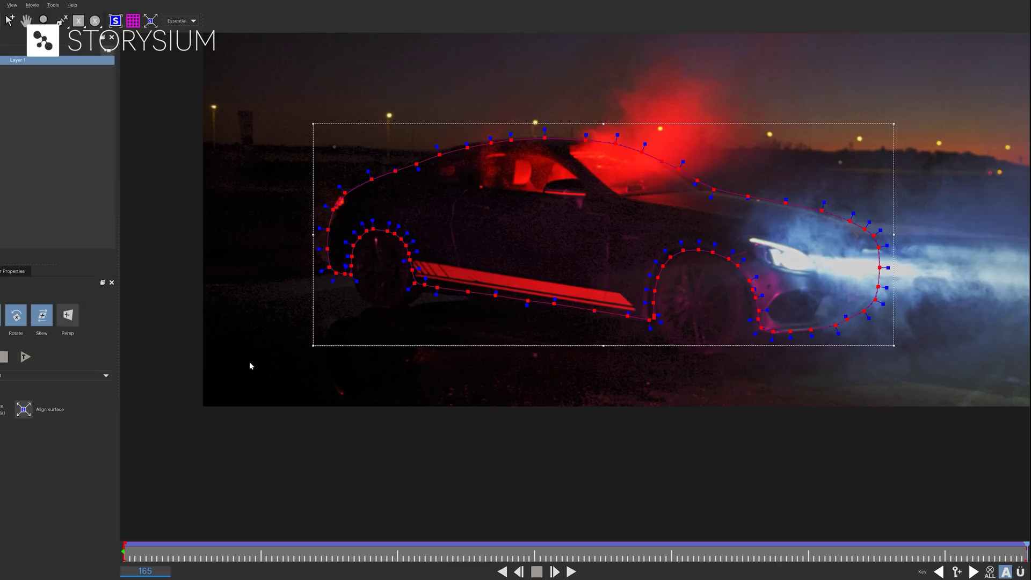
left_click_drag(404, 558, 199, 542)
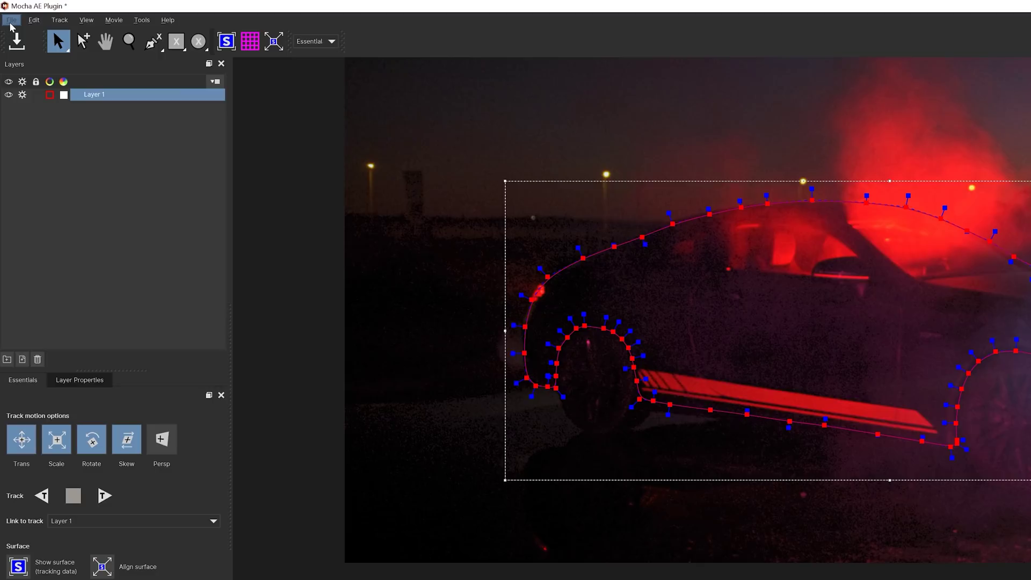
left_click(11, 22)
mouse_move(36, 89)
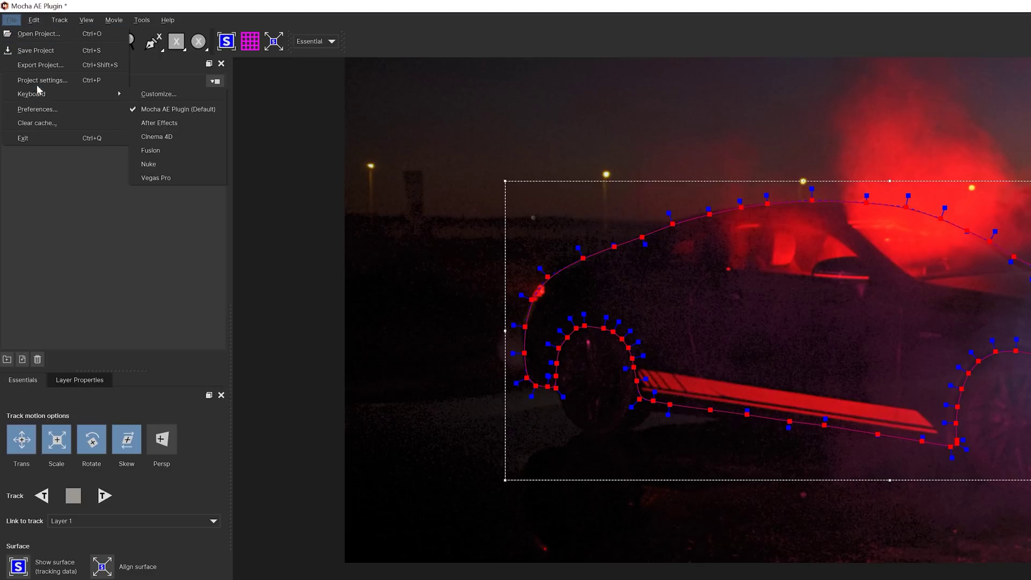
left_click(36, 51)
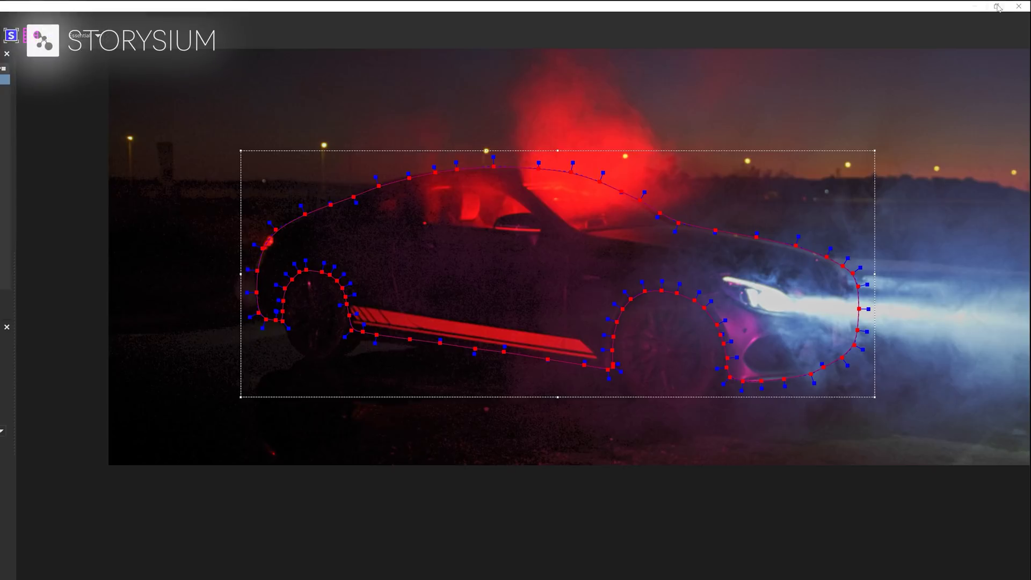
left_click(1019, 6)
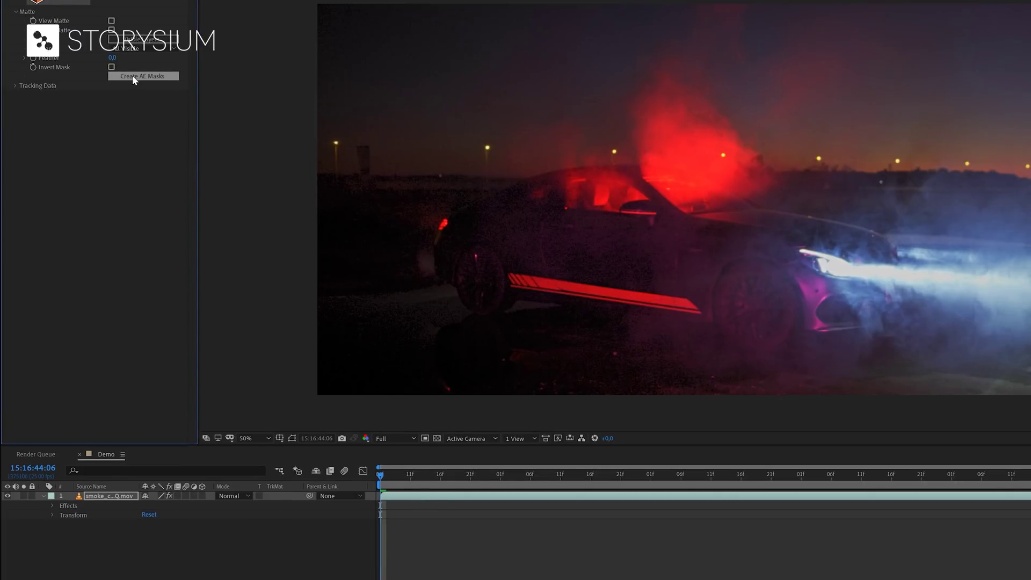
Create AE masks from the track, select Layer 1's Mask Path keyframes, and scrub to preview.
left_click(132, 75)
left_click(79, 514)
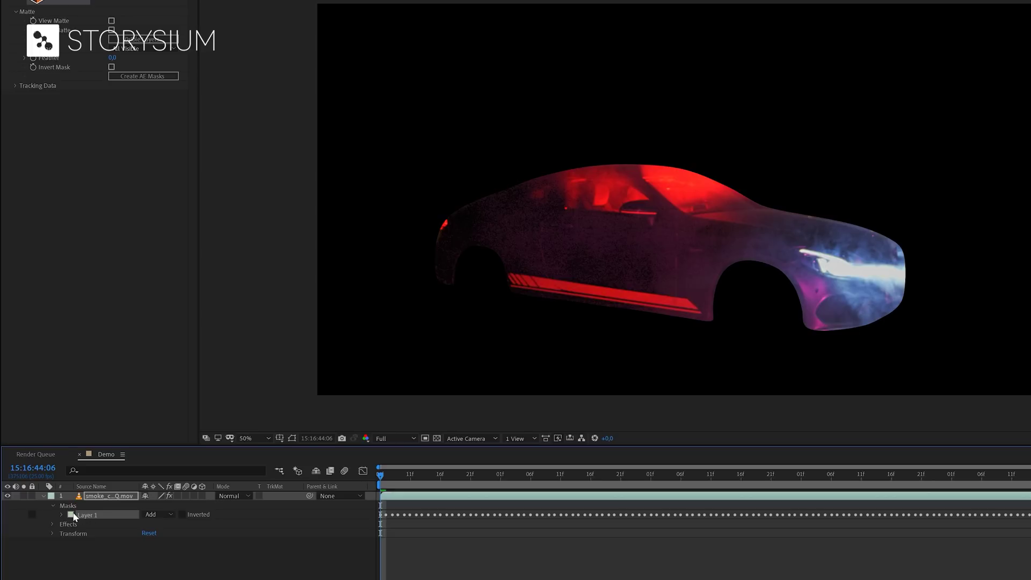
left_click(62, 515)
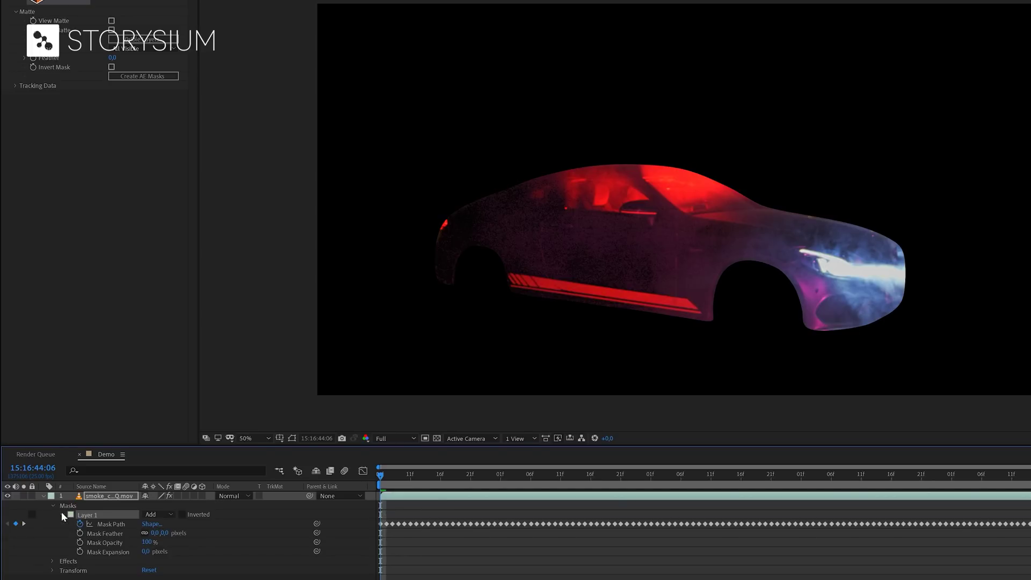
left_click(105, 524)
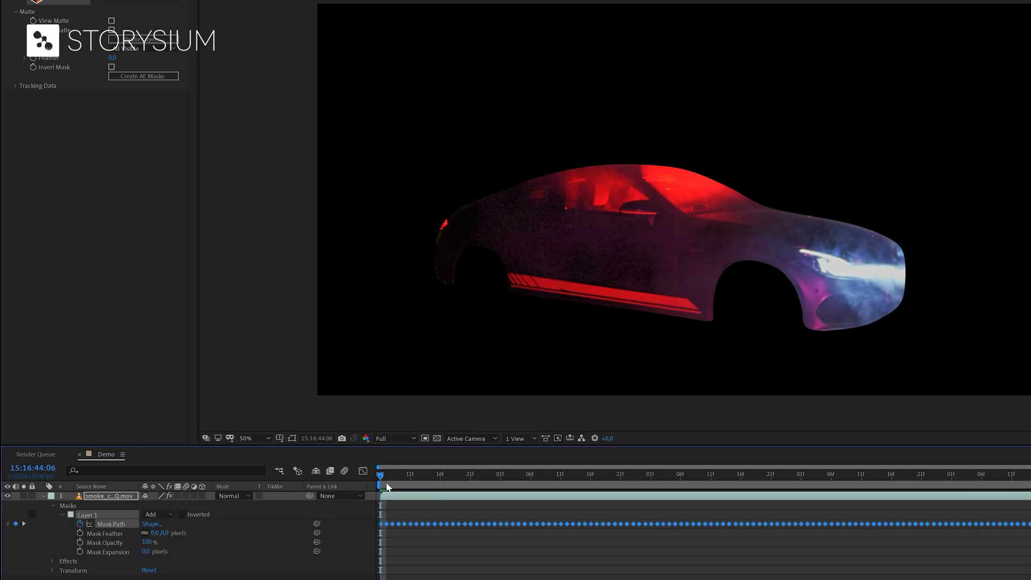
mouse_move(386, 486)
left_mouse_down()
mouse_move(395, 475)
mouse_move(955, 495)
mouse_move(377, 492)
left_mouse_up()
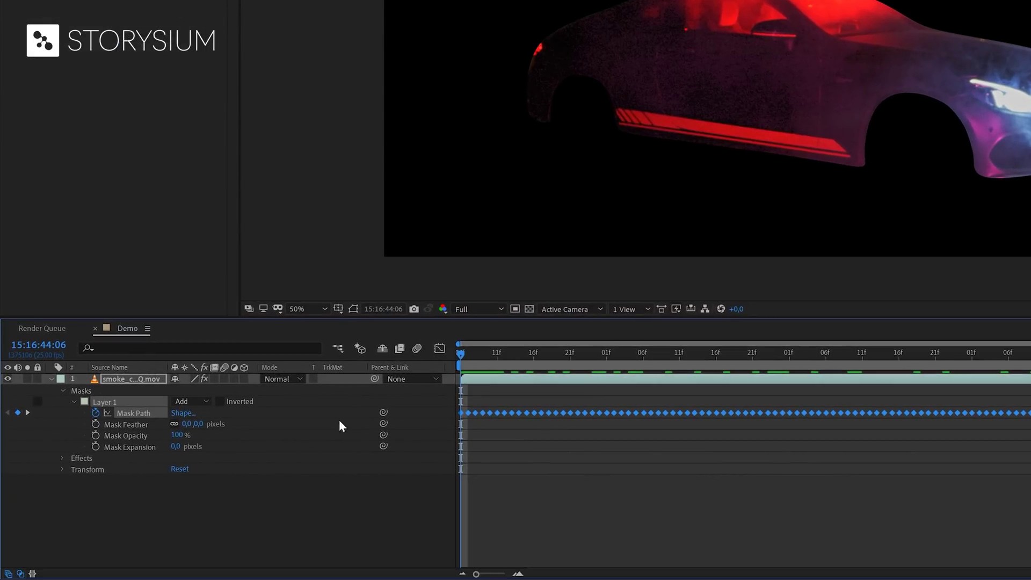
Add a new shape layer and copy the car clip's Mask Path keyframes.
right_click(244, 501)
mouse_move(283, 369)
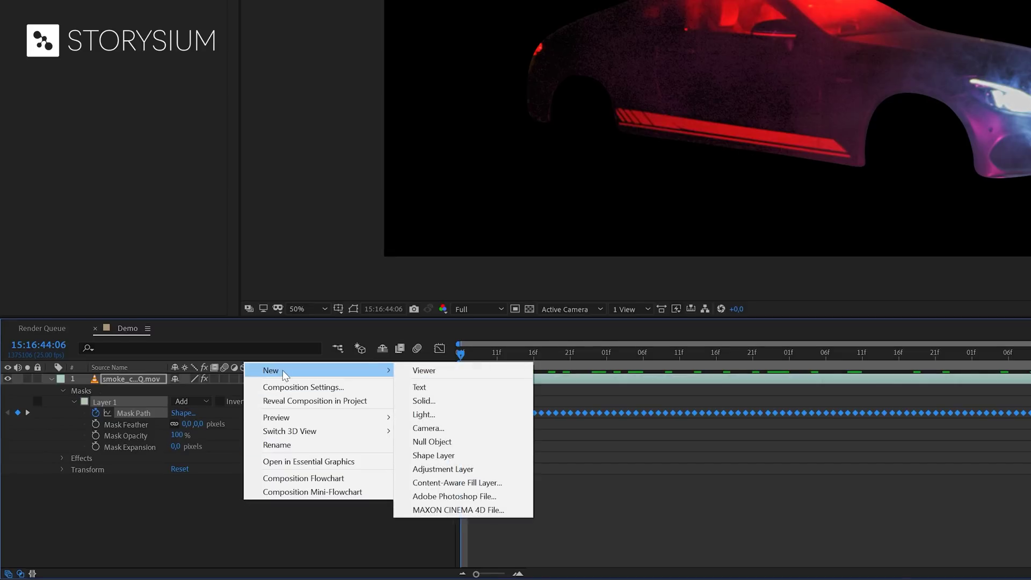
left_click(449, 456)
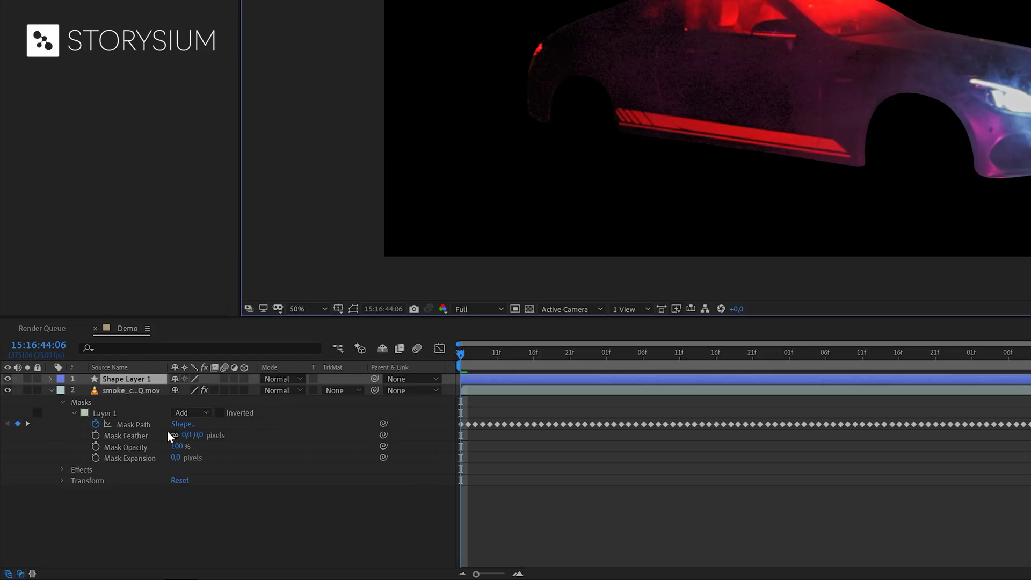
left_click(134, 425)
key("ctrl+c")
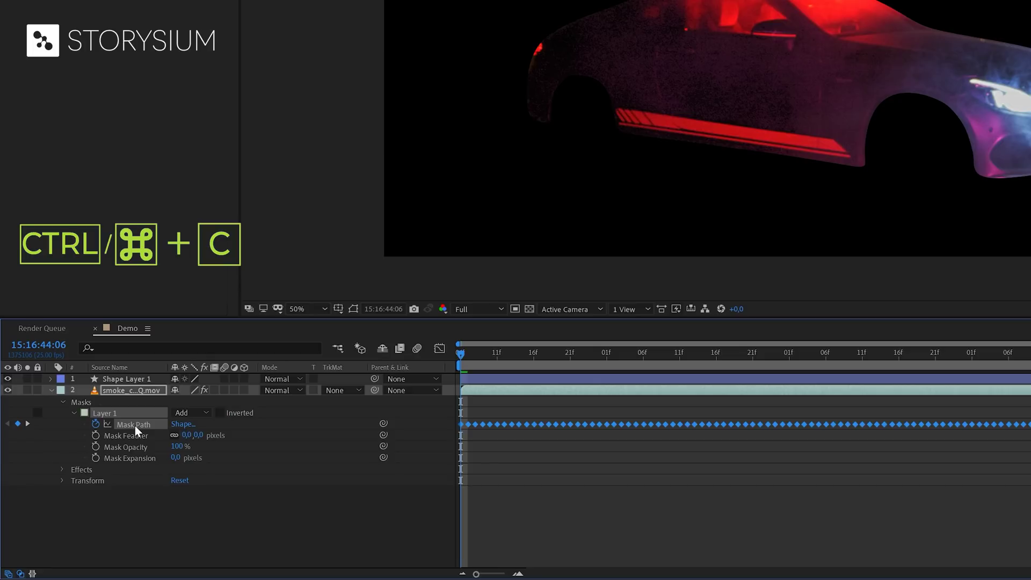
Add Path 1 to the shape layer, paste the keyframes into it, and delete the clip's mask.
left_click(50, 378)
left_click(246, 390)
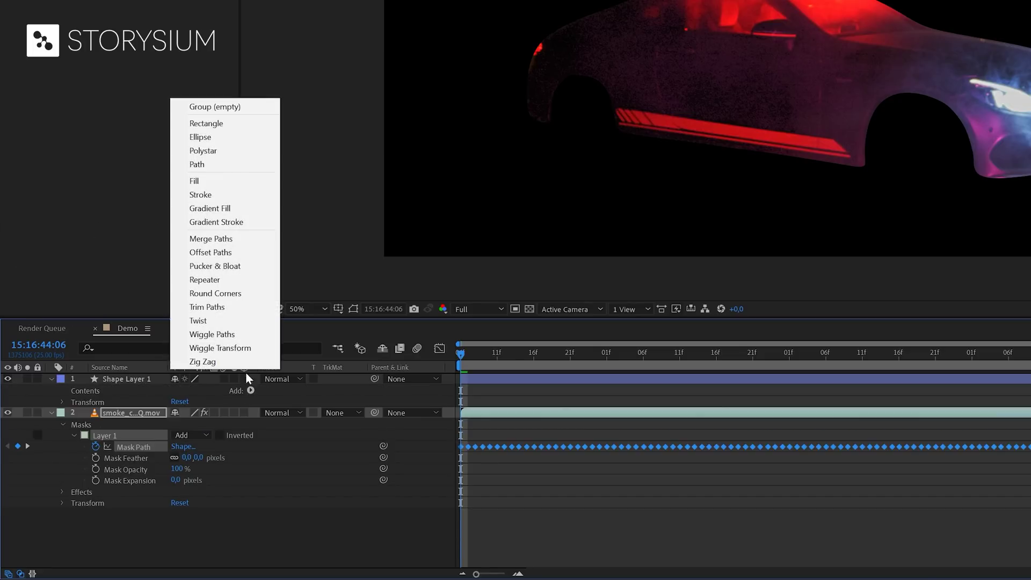
left_click(207, 166)
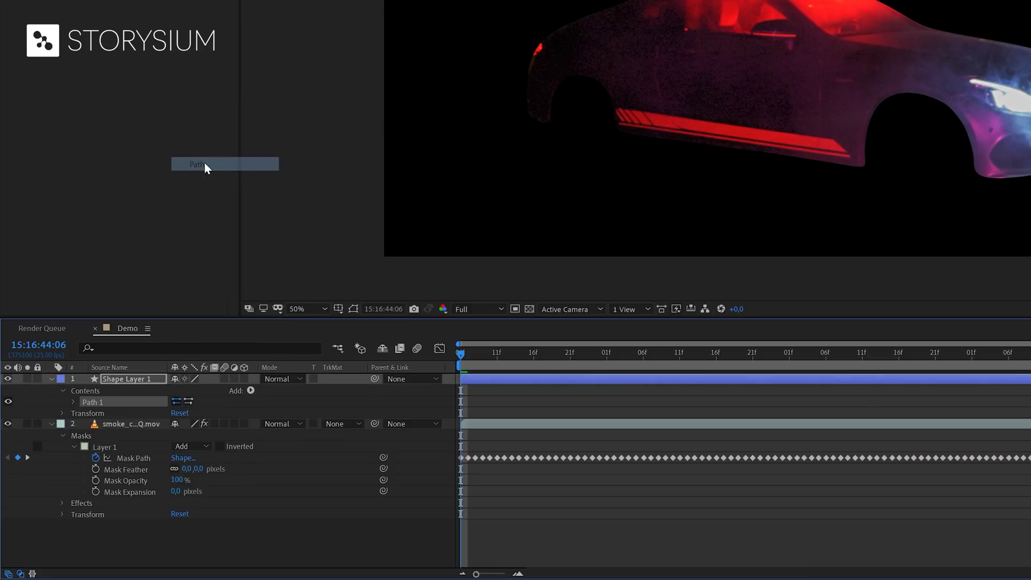
left_click(73, 402)
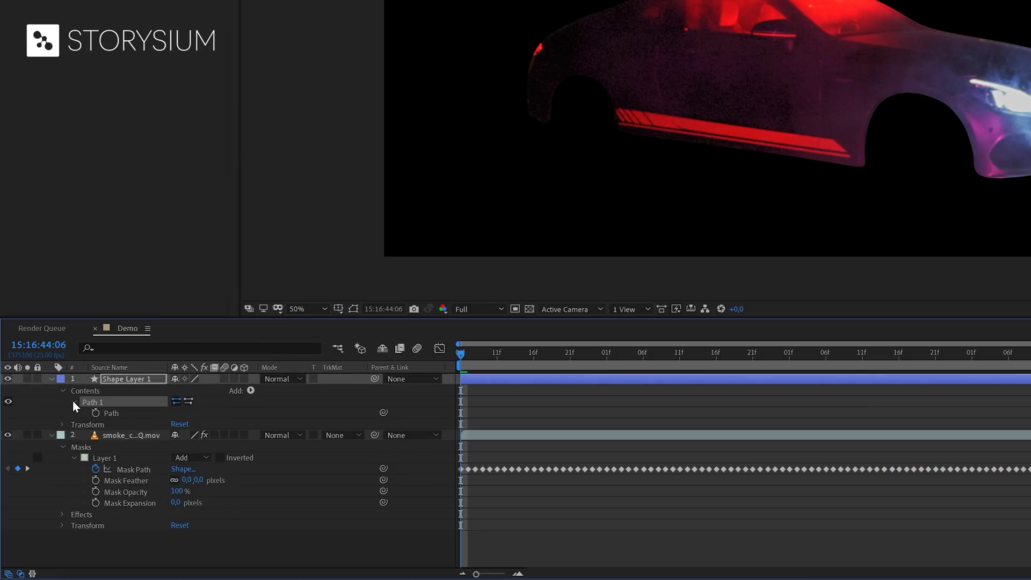
left_click(115, 414)
key("ctrl+v")
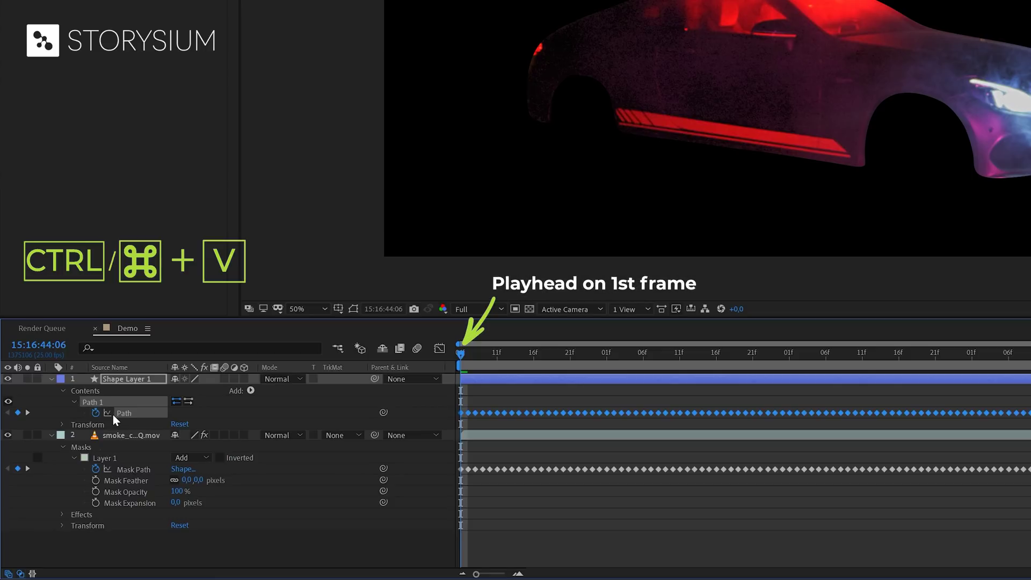
left_click(103, 459)
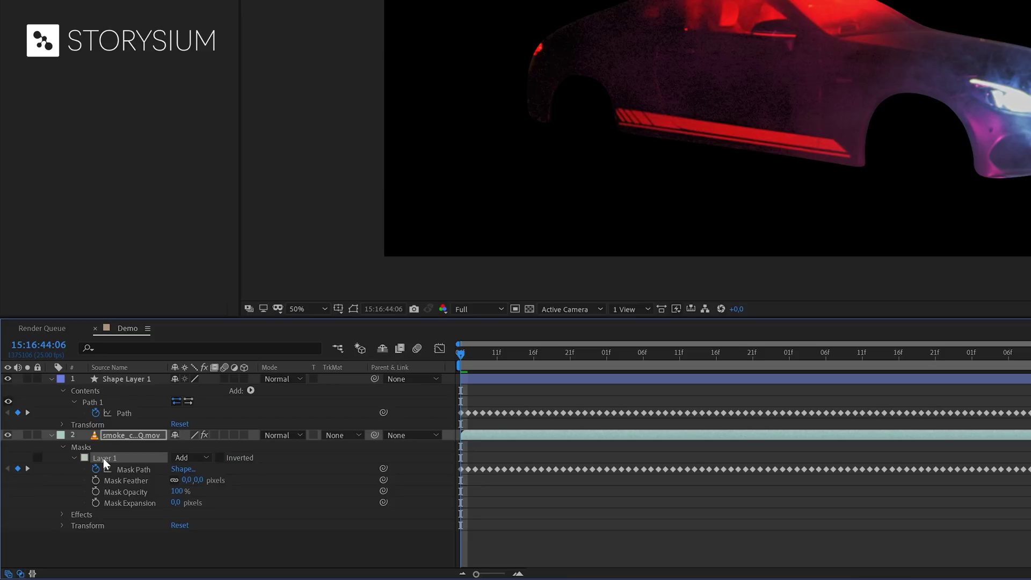
key("Delete")
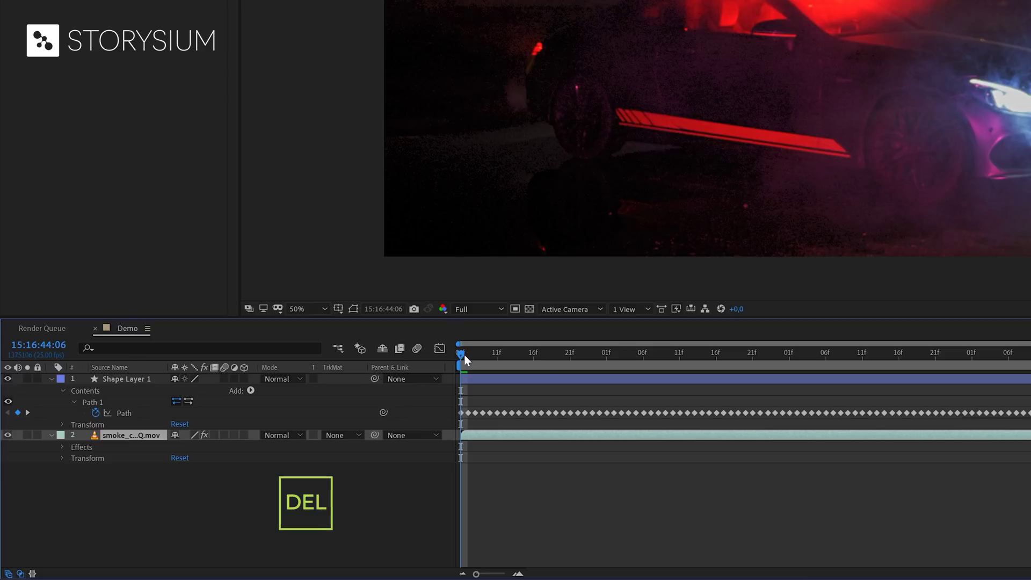
Add Stroke and Trim Paths to the shape layer, with Stroke 1 above Trim Paths 1.
left_click(251, 390)
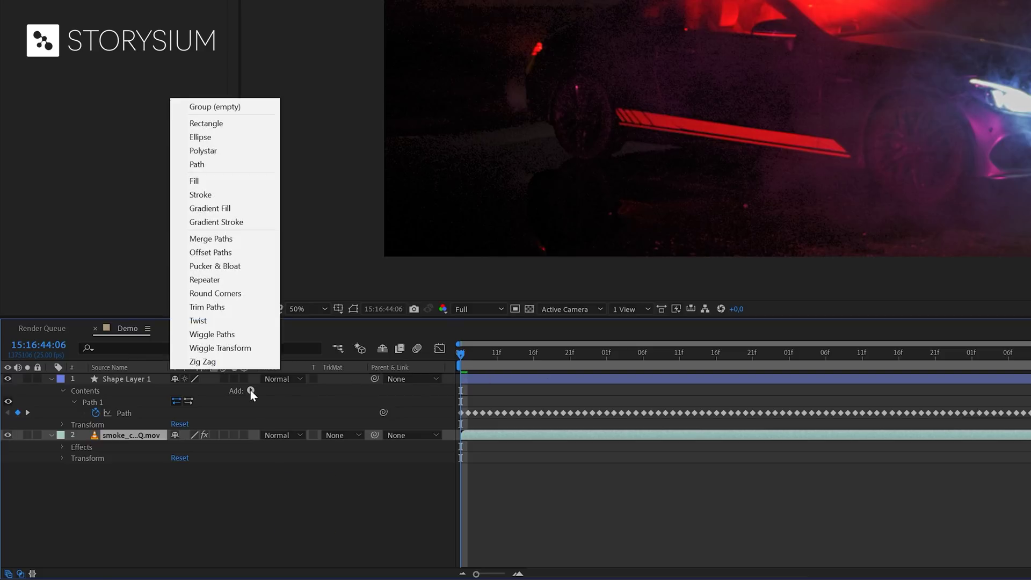
left_click(227, 196)
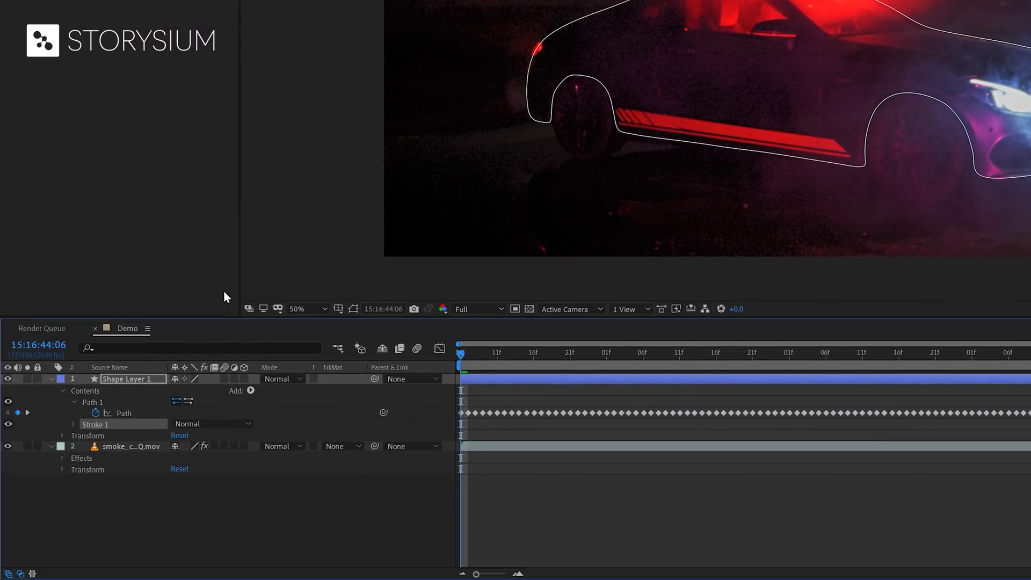
left_click(250, 391)
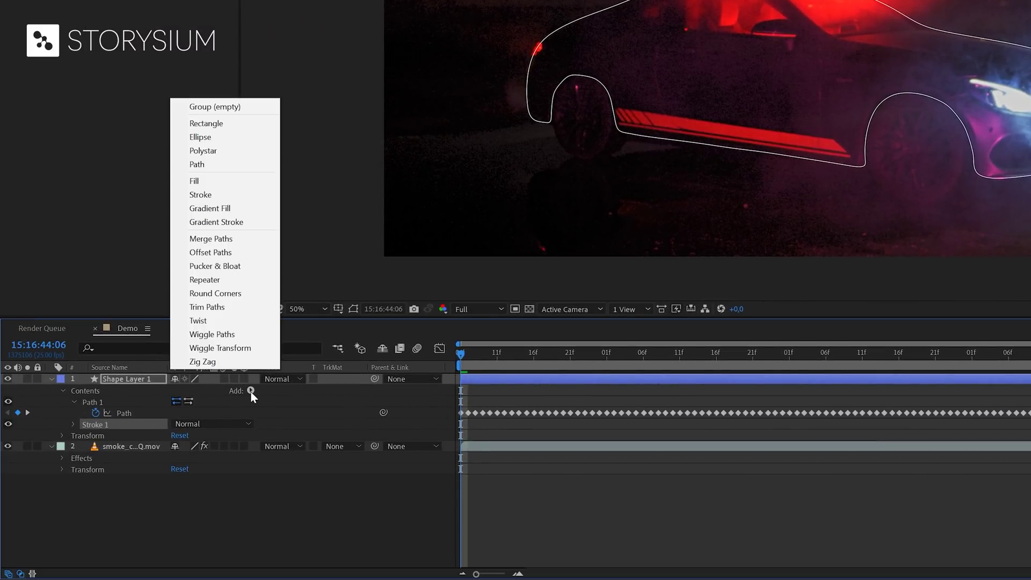
left_click(235, 309)
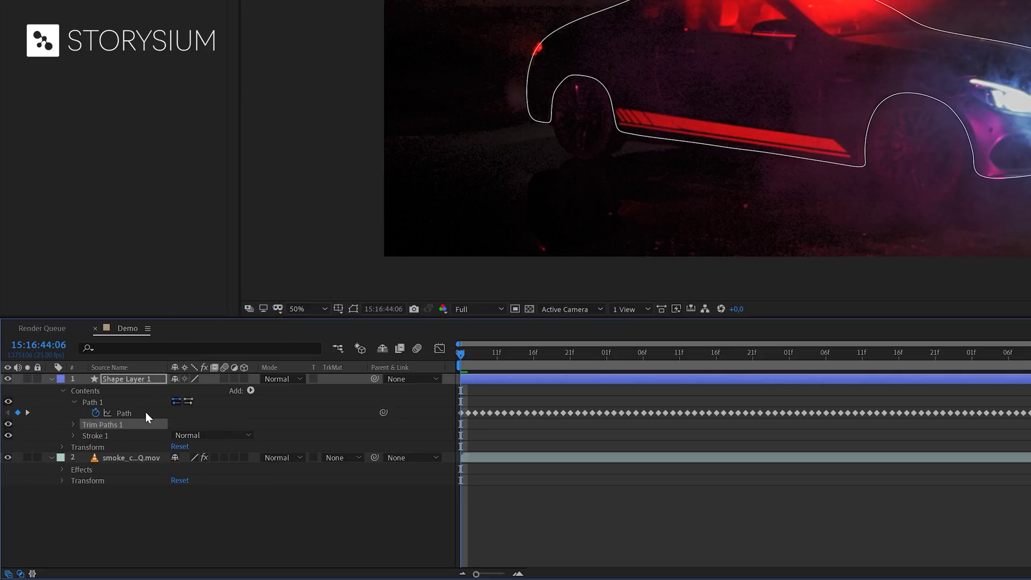
left_click_drag(107, 434, 102, 421)
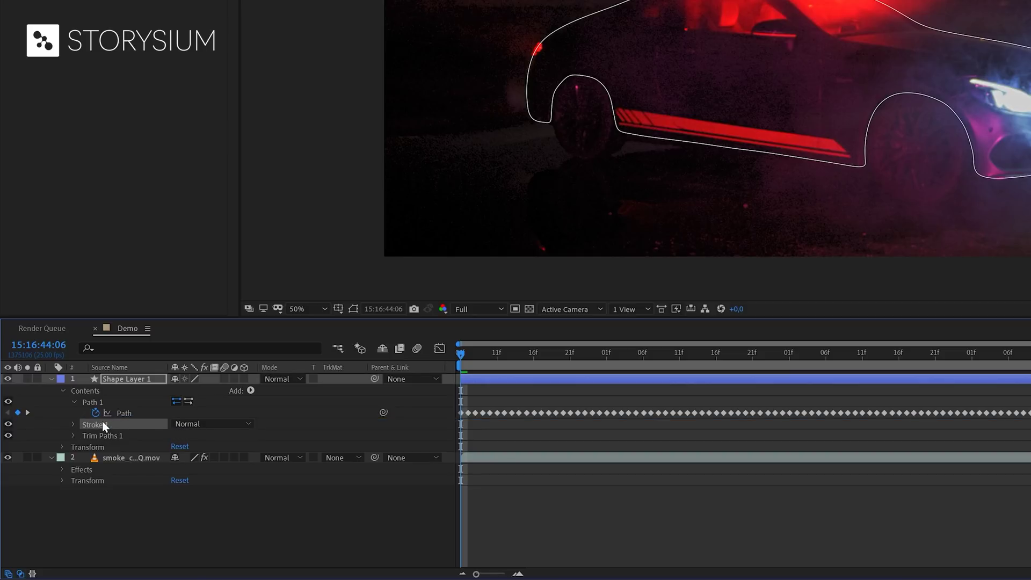
Set Stroke 1 to width 14 and pink colour FF016D.
left_click(75, 423)
mouse_move(173, 473)
left_mouse_down()
mouse_move(215, 471)
mouse_move(178, 471)
left_mouse_up()
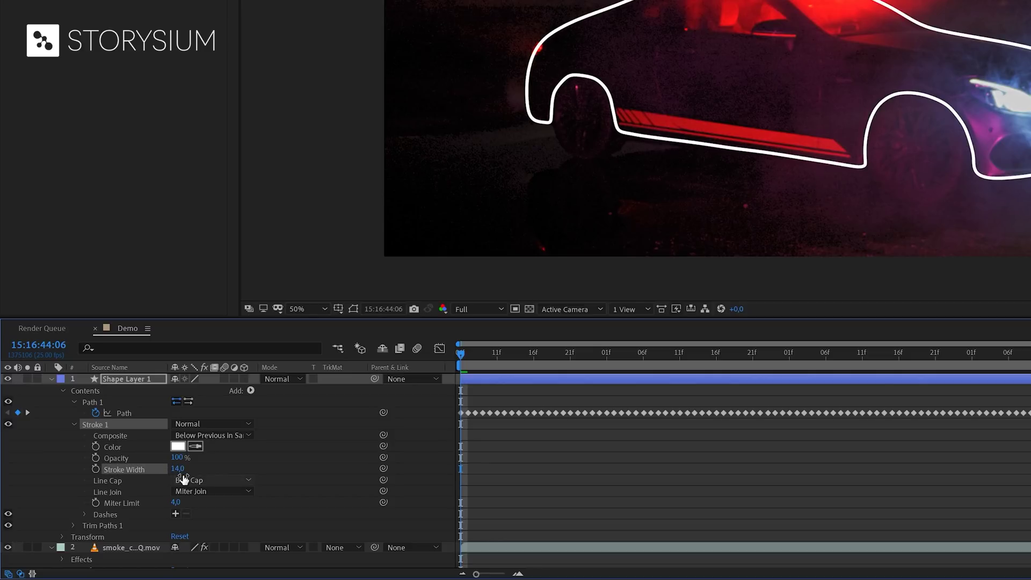
left_click(178, 447)
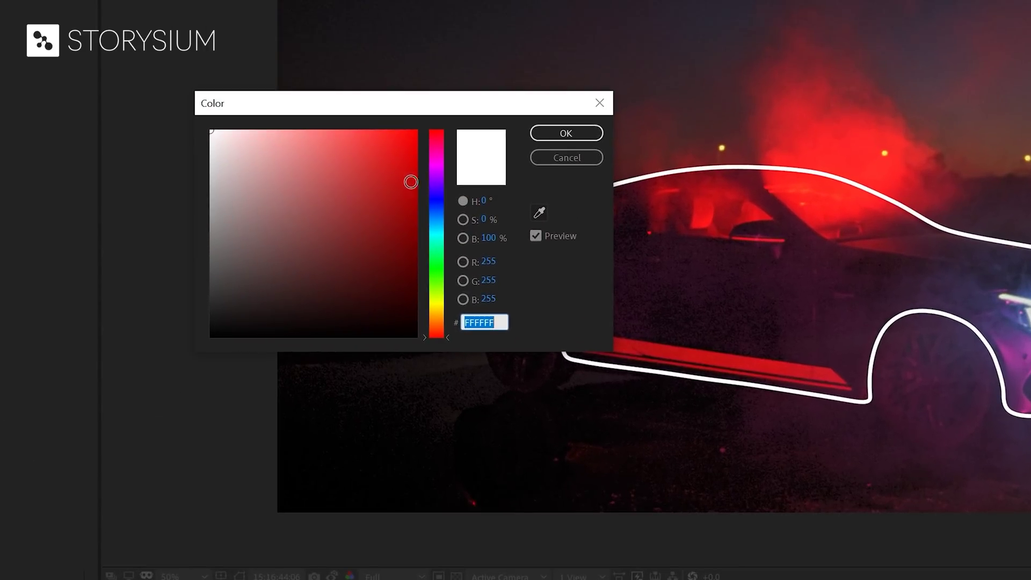
left_click(476, 78)
left_click_drag(436, 152, 436, 146)
left_click_drag(406, 144, 415, 130)
left_click(558, 135)
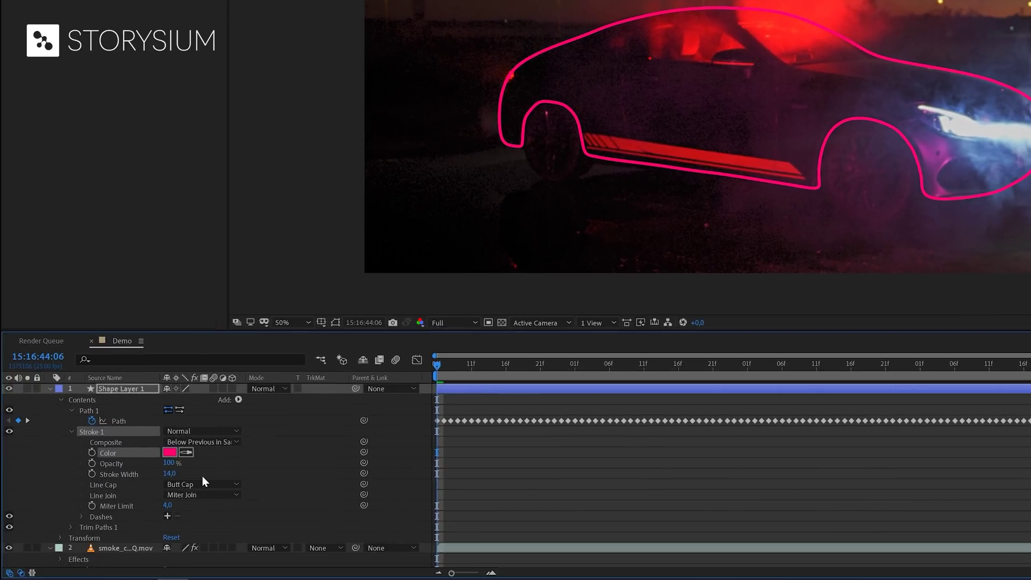
At 15:16:44:15, keyframe Trim Paths Offset and Start, with Start at 100%.
scroll(202, 476, "down", 1)
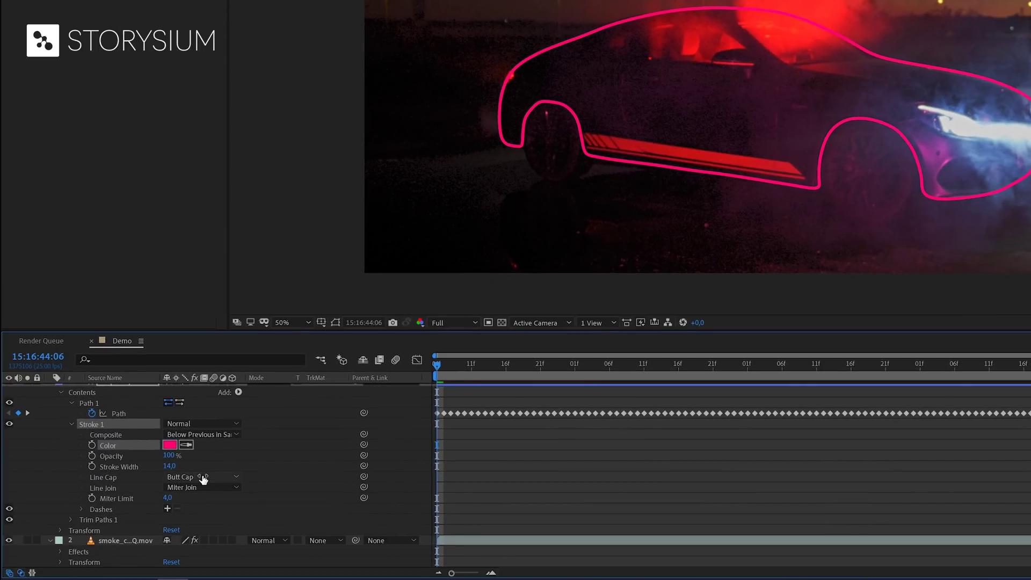
left_click(72, 520)
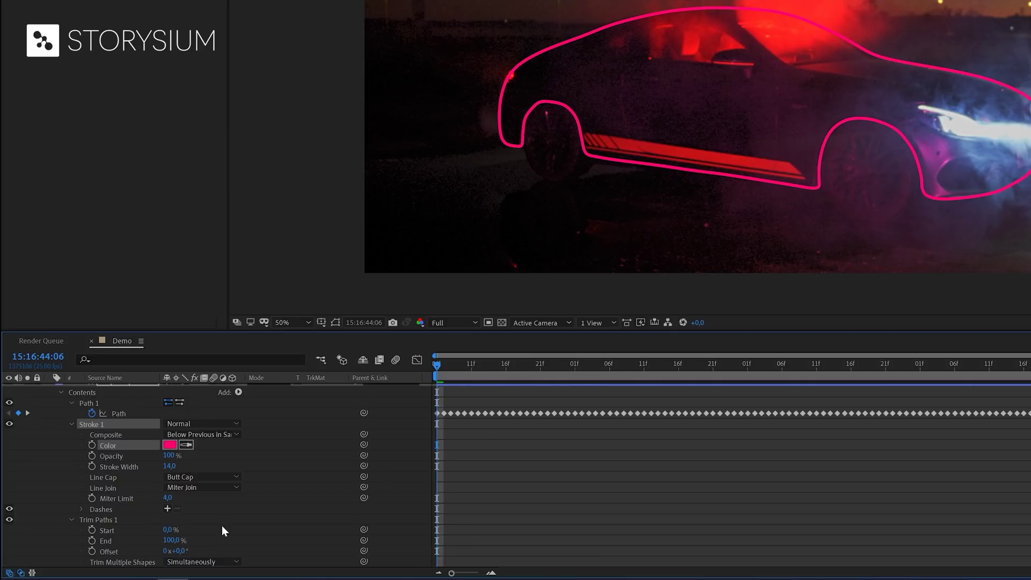
left_click_drag(438, 365, 498, 372)
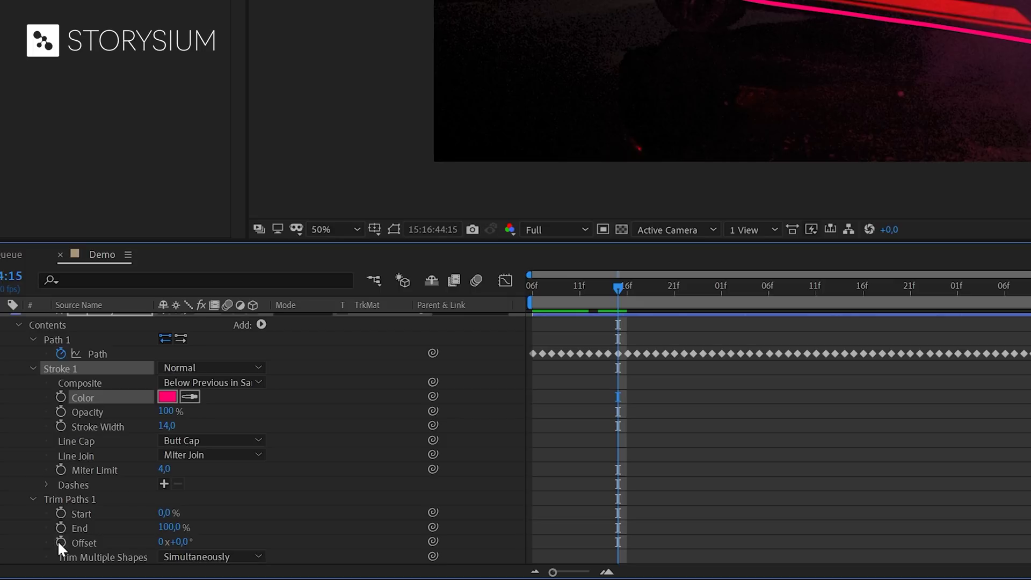
left_click(60, 543)
left_click(61, 513)
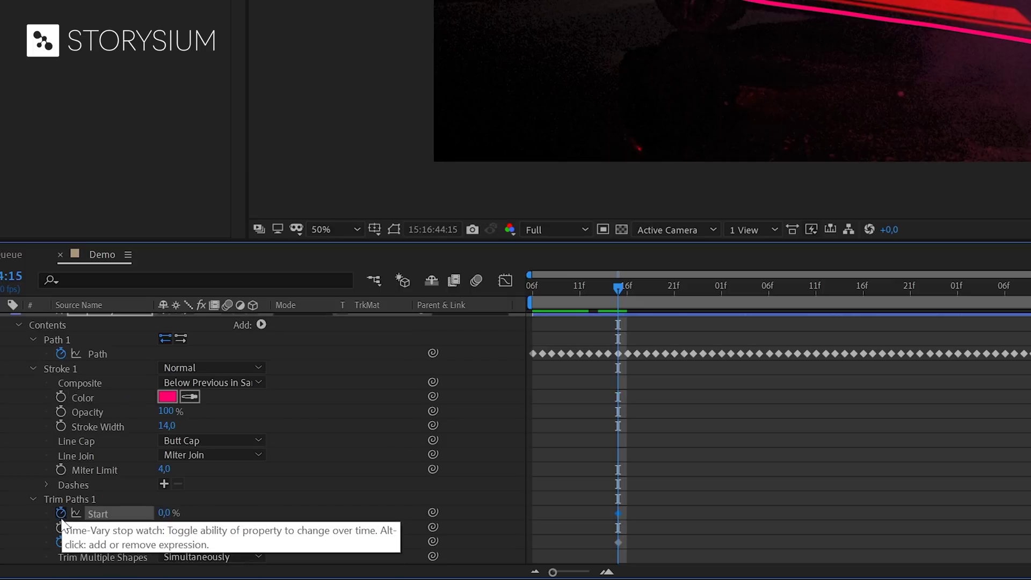
left_click(164, 513)
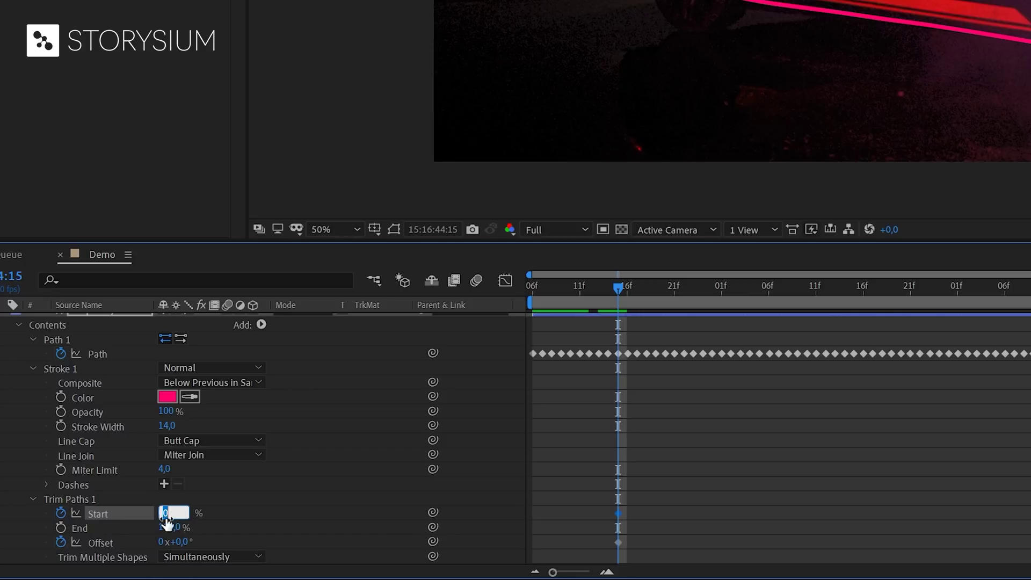
type("100")
key("Return")
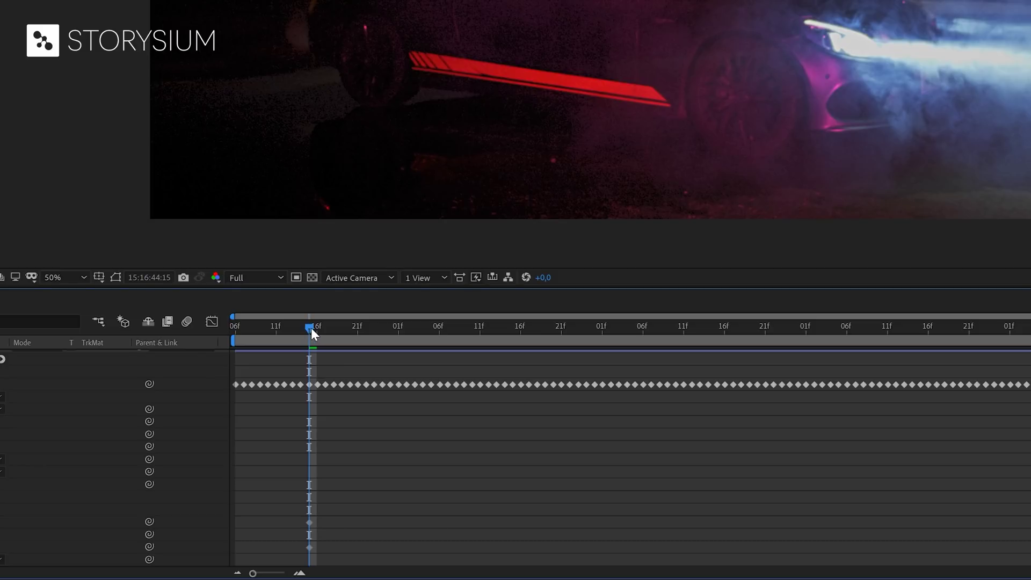
At 15:16:47:17, spin Offset many turns and set Start to 0%, then preview.
left_click_drag(329, 336, 936, 353)
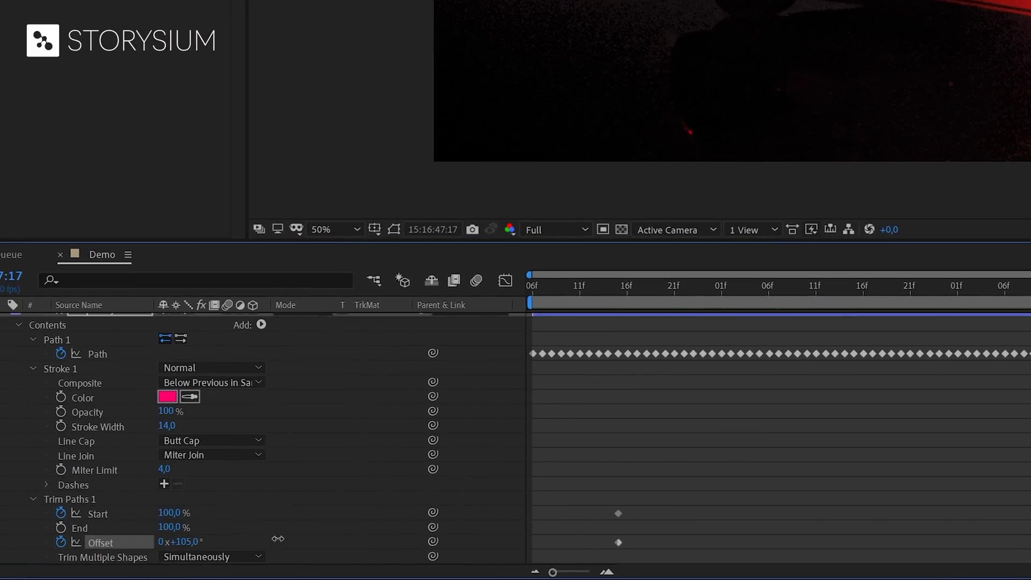
mouse_move(164, 543)
left_mouse_down()
mouse_move(247, 537)
mouse_move(168, 544)
left_mouse_up()
left_click_drag(173, 514, 120, 514)
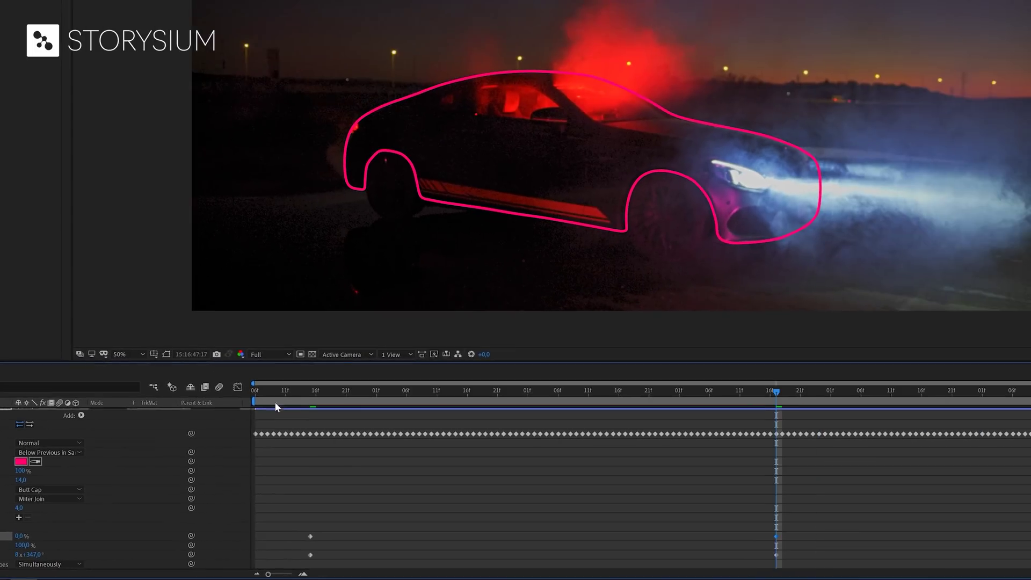
left_click_drag(308, 392, 370, 398)
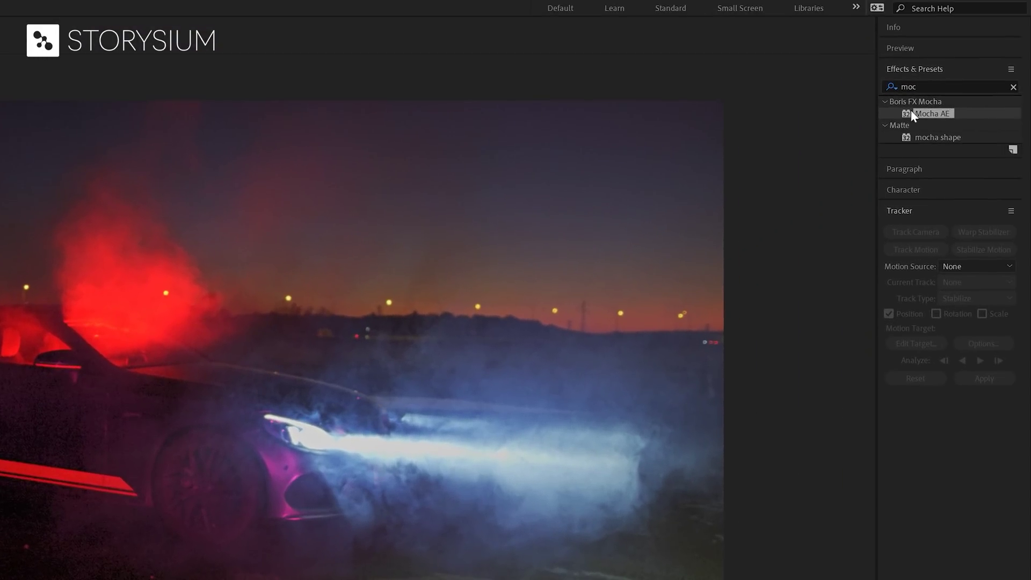
Apply Glow, sampling the red smoke as Color A and the pink stroke as Color B.
left_click_drag(931, 87, 880, 91)
type("glow")
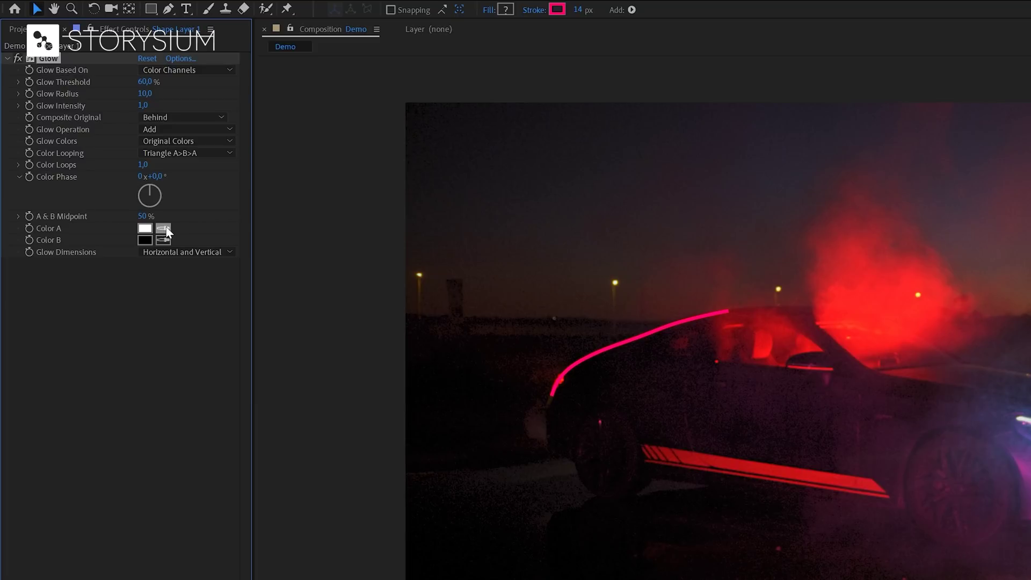
left_click(164, 228)
left_click(877, 314)
left_click(163, 239)
left_click(627, 340)
Set Glow to Composite On Top, based on Alpha Channel, intensity 8.1, radius about 160.
left_click(209, 117)
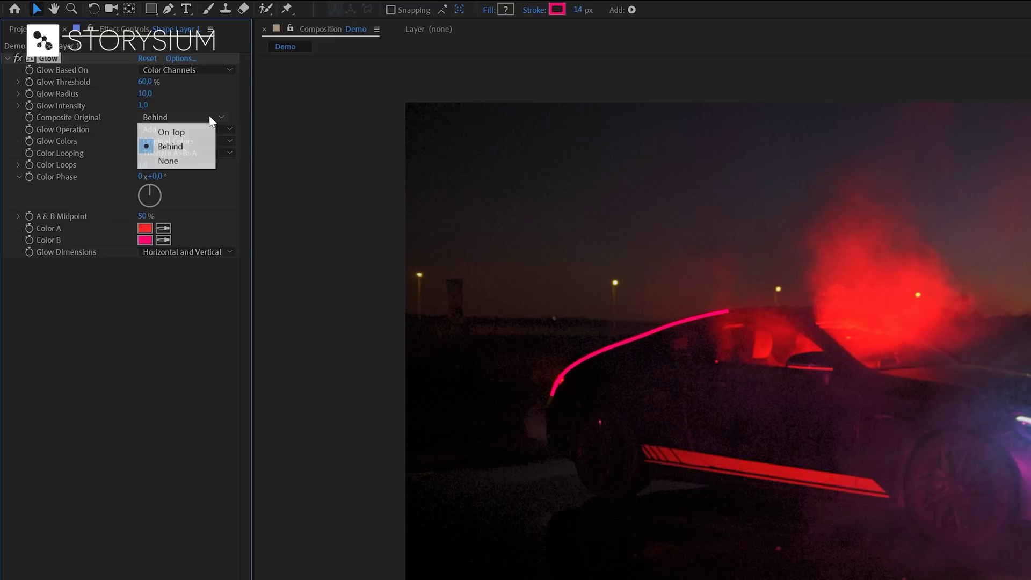
left_click(191, 131)
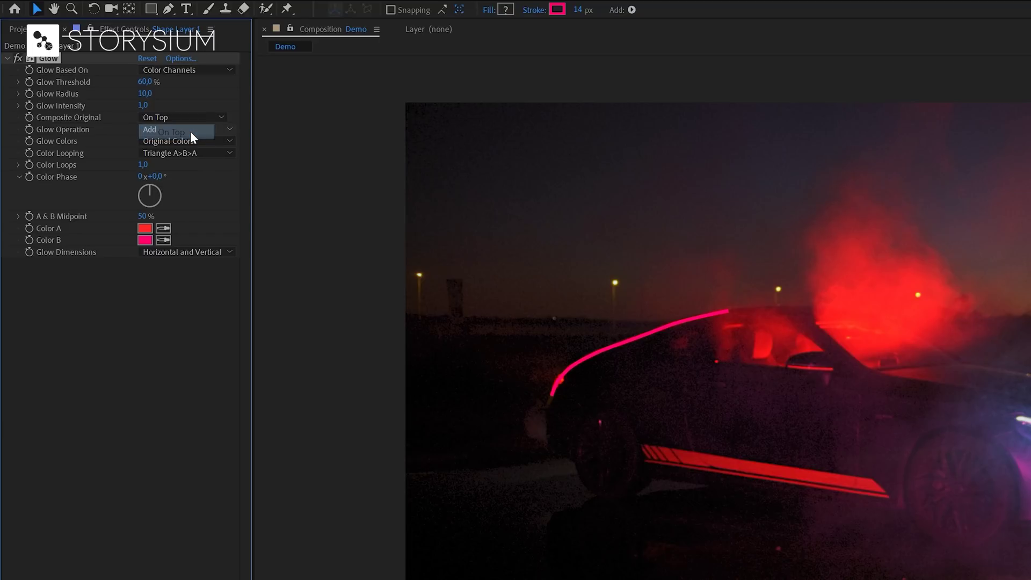
left_click(202, 72)
left_click(198, 88)
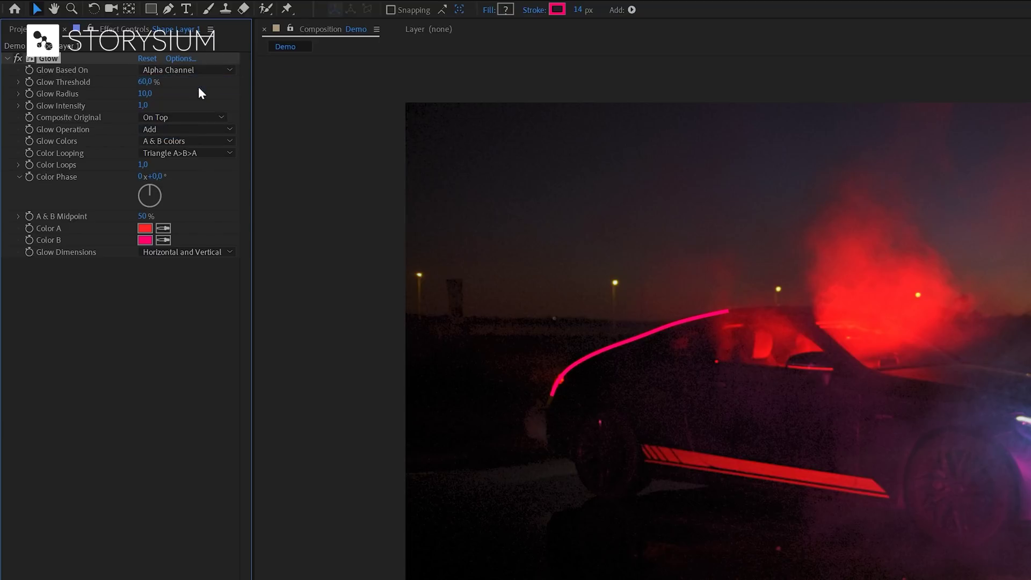
left_click_drag(143, 106, 241, 107)
left_click_drag(146, 94, 248, 93)
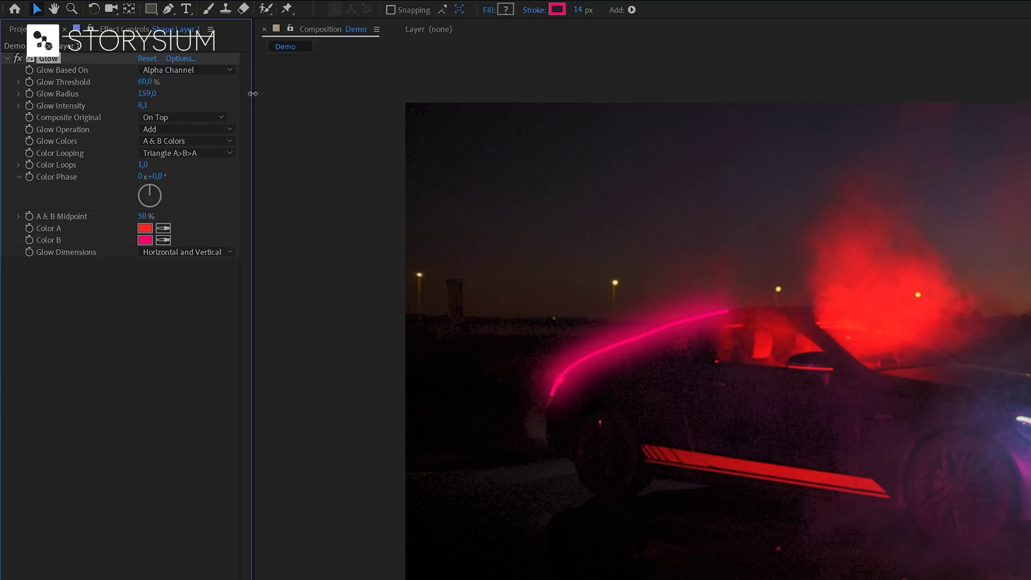